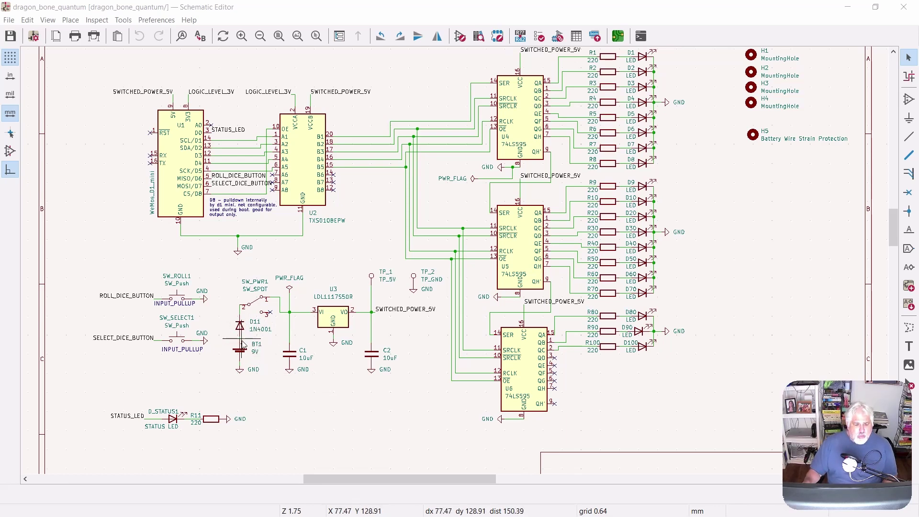
- Zoom in on BT1 and D11, pan across U3, C2 and SWITCHED_POWER_5V, then zoom back out
scroll(242, 348, up, 5)
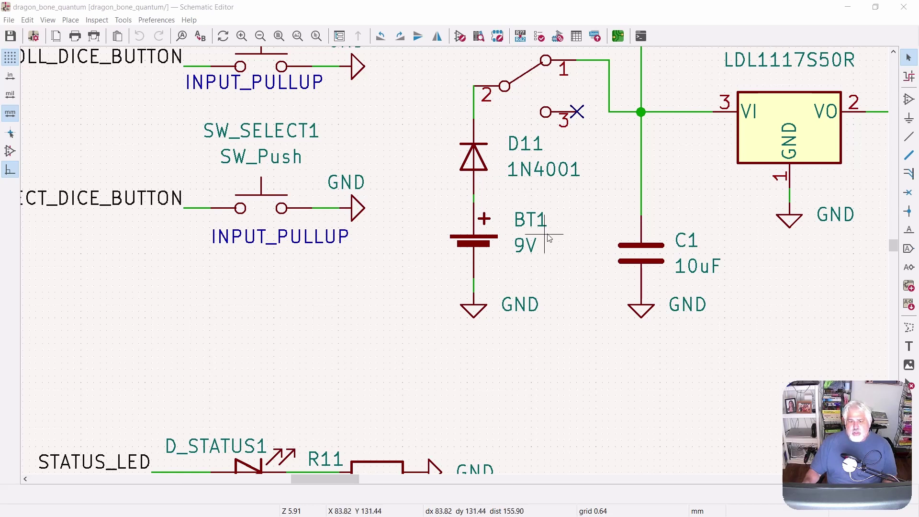
middle_drag(570, 232, 416, 367)
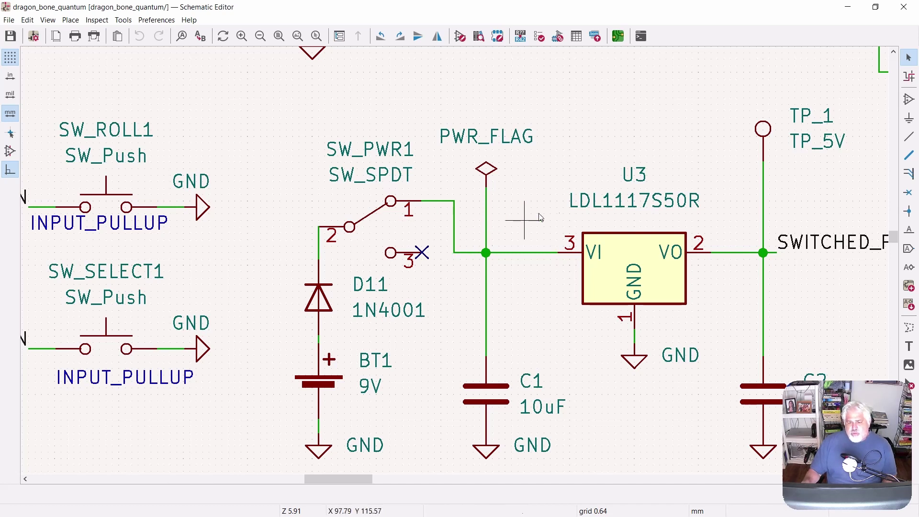
middle_drag(653, 368, 493, 236)
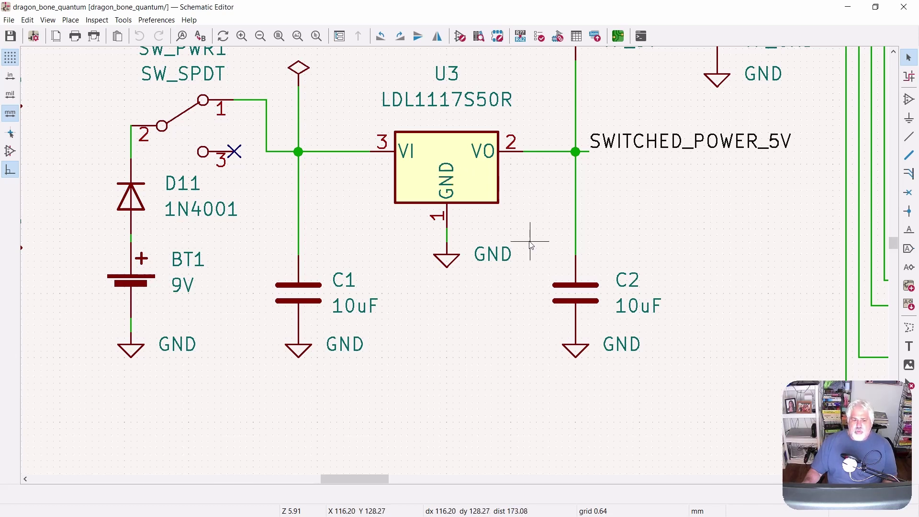
scroll(544, 277, up, 2)
scroll(417, 230, down, 2)
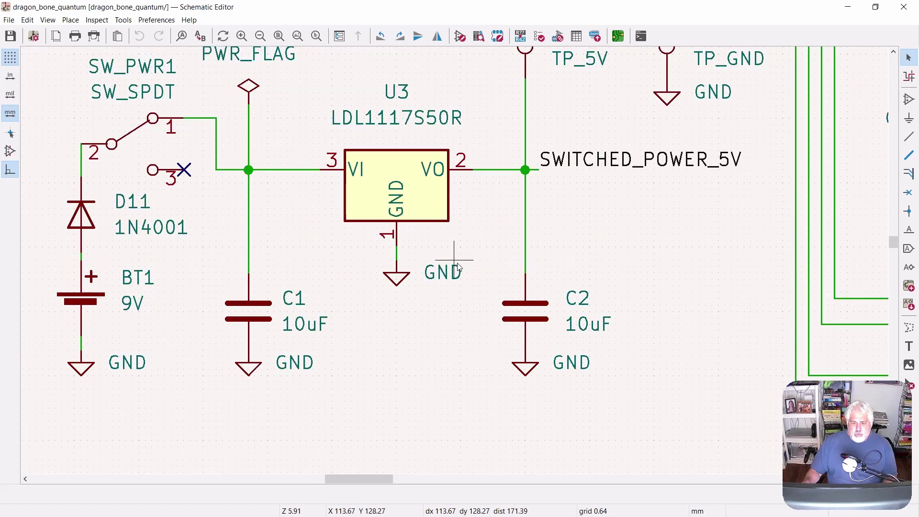
scroll(458, 266, down, 4)
- Pan right past U1 and U2 to show the 74LS595 registers U4, U5 and their LED column
scroll(601, 319, up, 1)
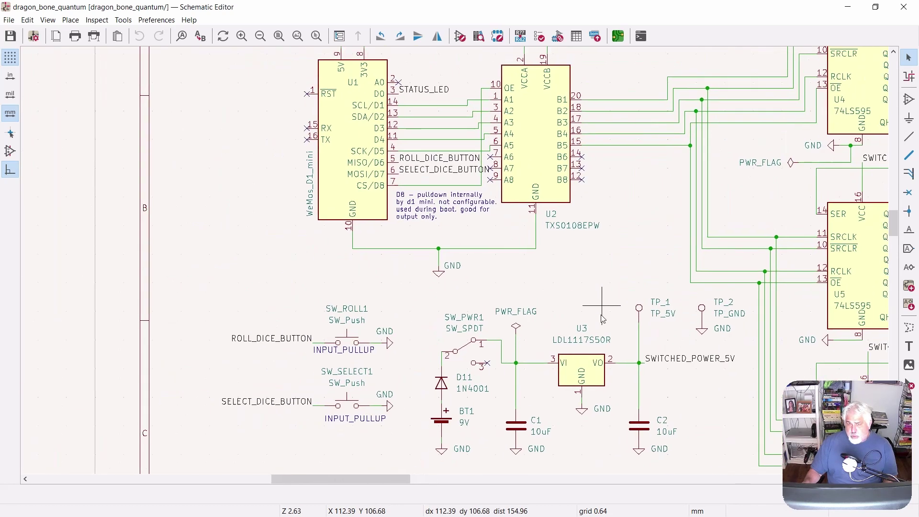
shift+scroll(602, 319, up, 3)
ctrl+scroll(540, 311, right, 3)
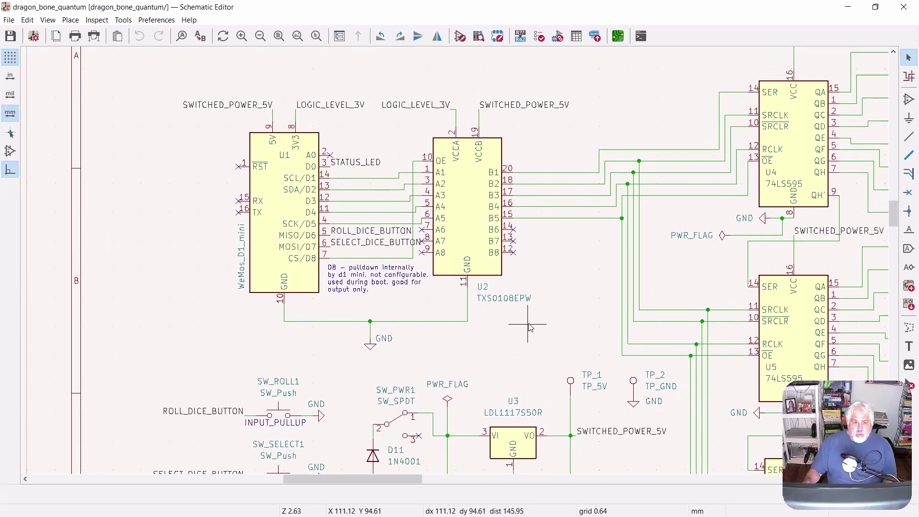
shift+scroll(529, 327, down, 2)
ctrl+scroll(430, 239, right, 1)
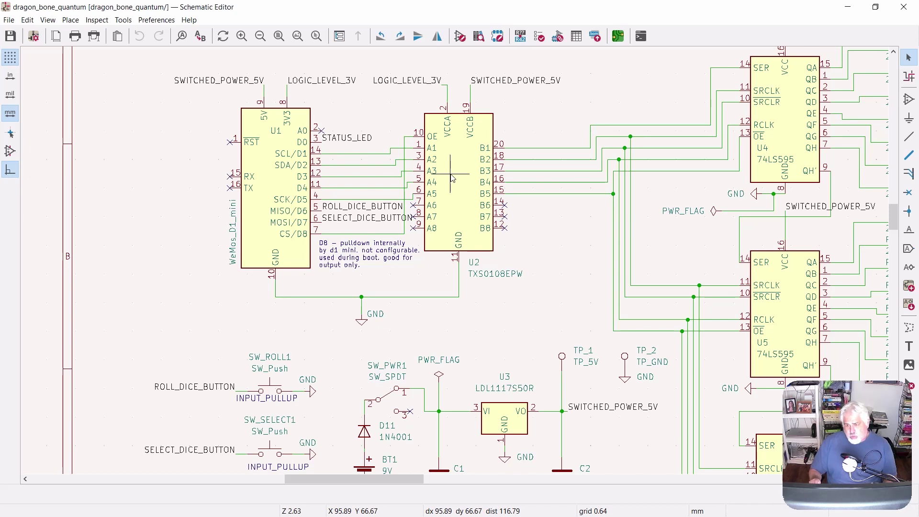
scroll(522, 216, right, 5)
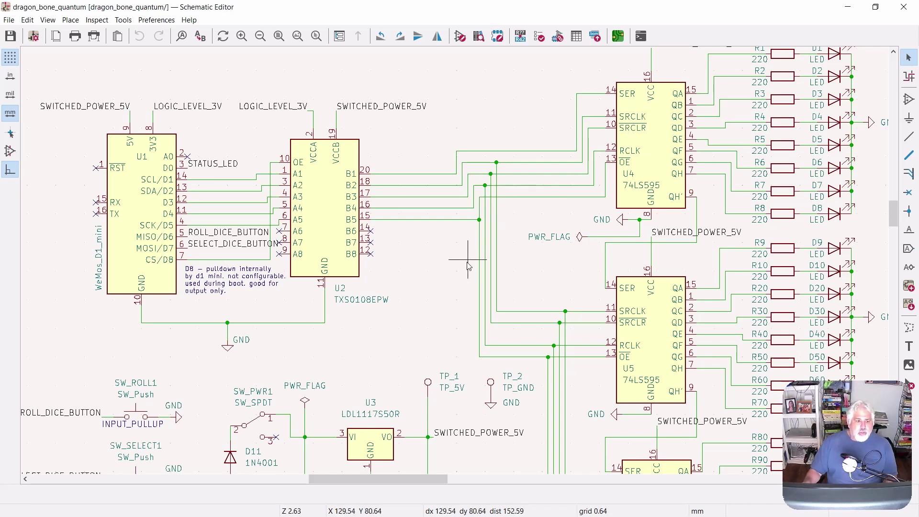
middle_drag(460, 255, 520, 252)
- Zoom out to the full sheet, then pan down to the STATUS_LED circuit with D_STATUS1 and R11
scroll(521, 252, down, 3)
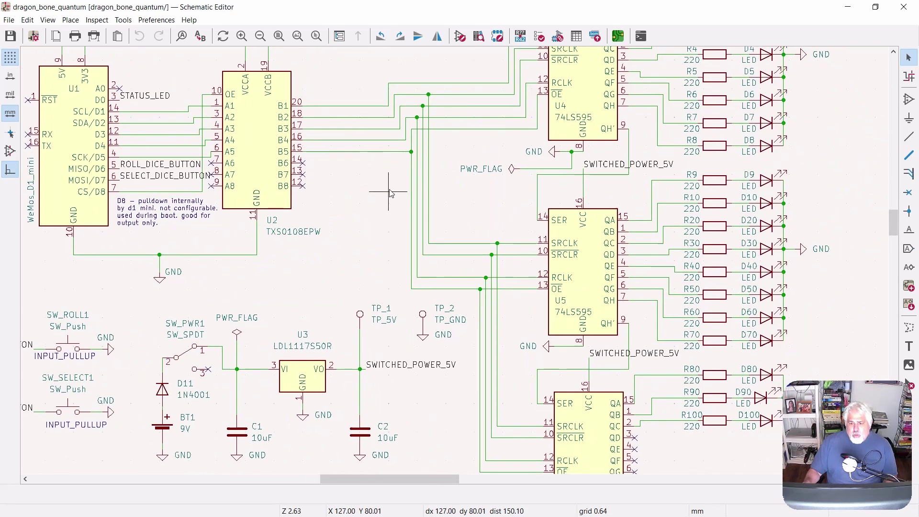
scroll(499, 294, up, 3)
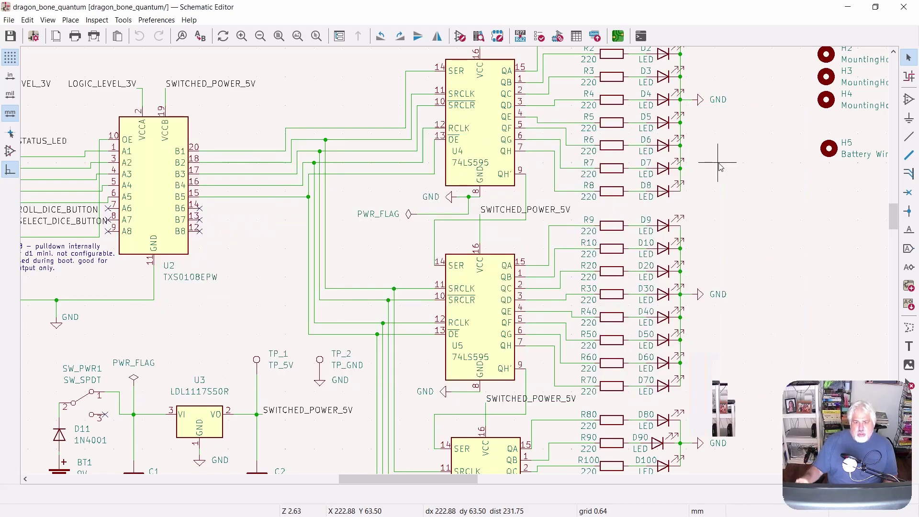
scroll(782, 335, down, 2)
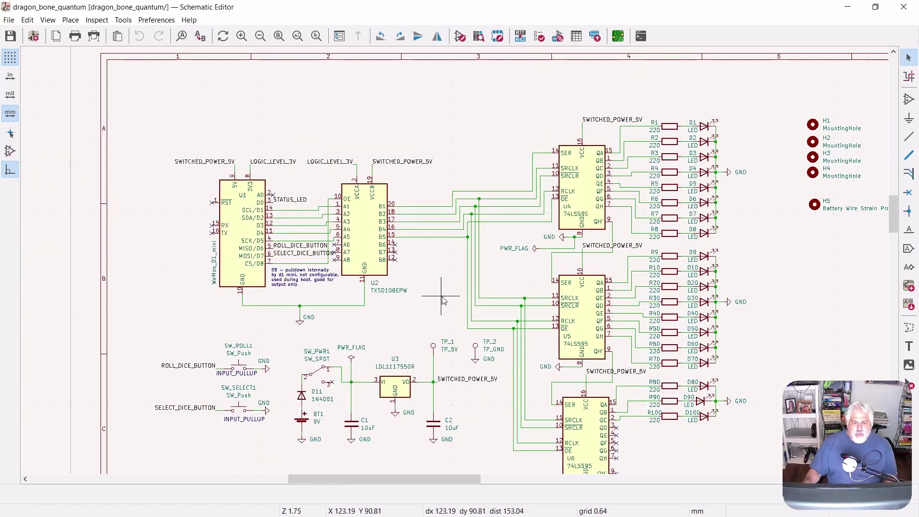
middle_drag(477, 312, 383, 233)
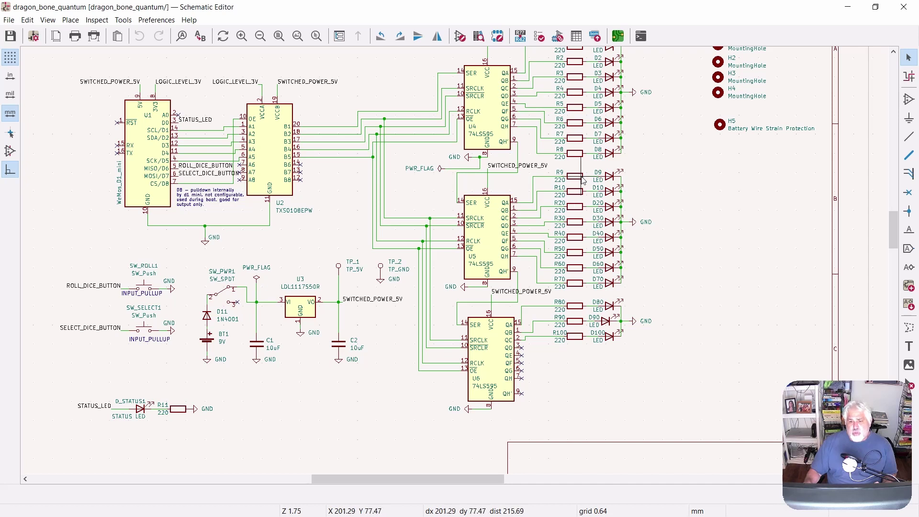
- Pan down the schematic and zoom in around U6 with LEDs D80, D90 and D100
middle_drag(661, 174, 649, 224)
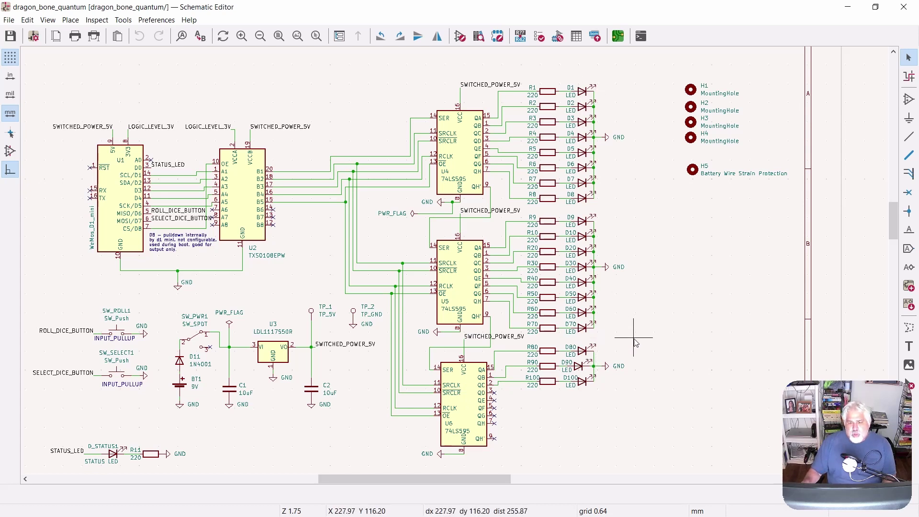
middle_drag(661, 340, 663, 298)
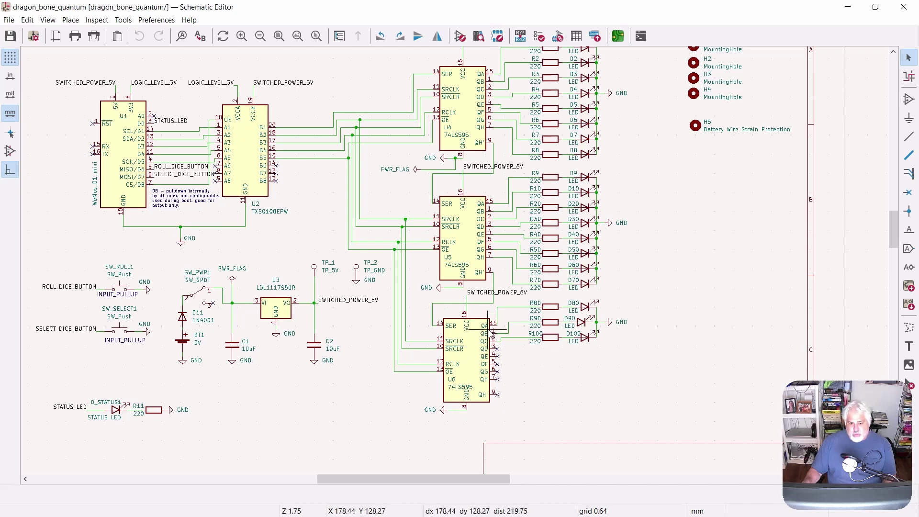
scroll(493, 331, up, 3)
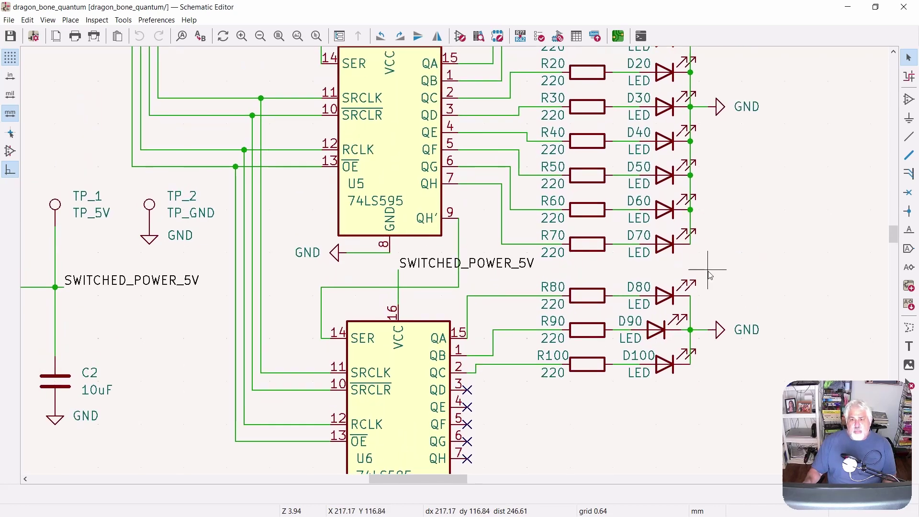
- Zoom out and pan until the whole schematic sheet and its title block are visible
scroll(555, 341, down, 2)
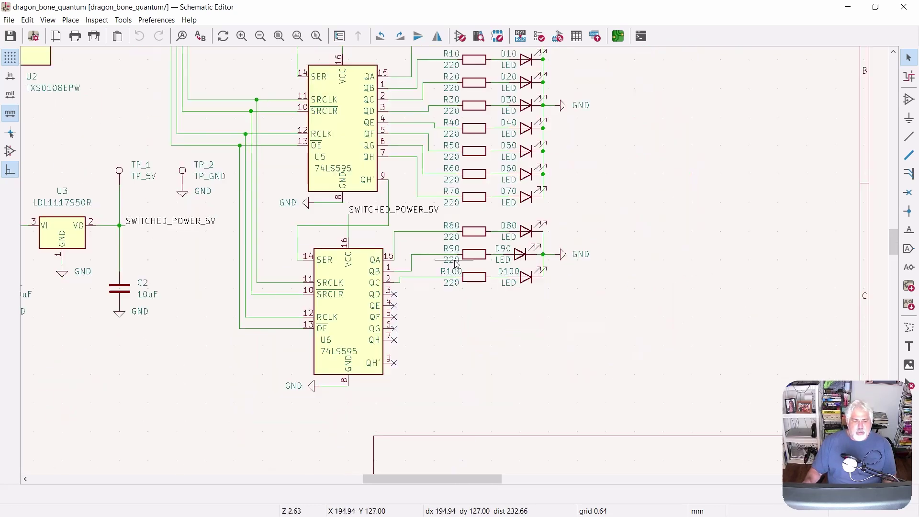
middle_drag(224, 228, 508, 318)
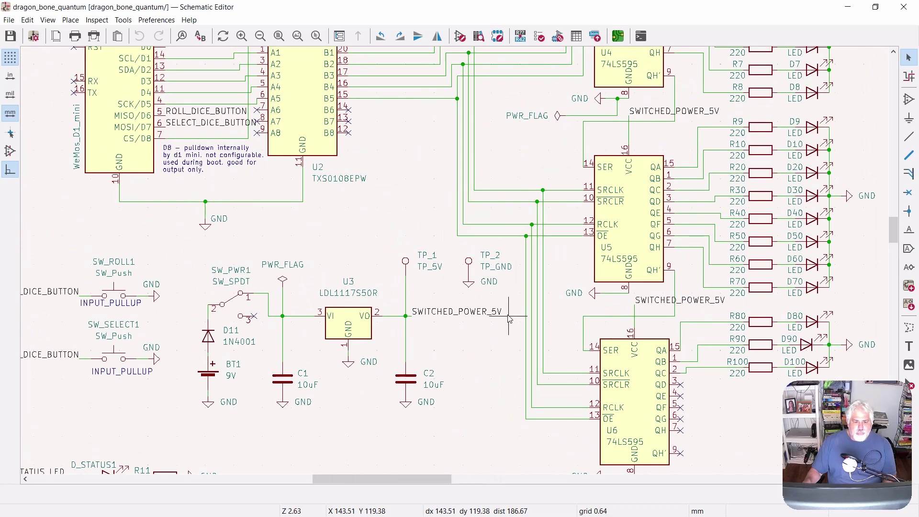
scroll(509, 318, down, 2)
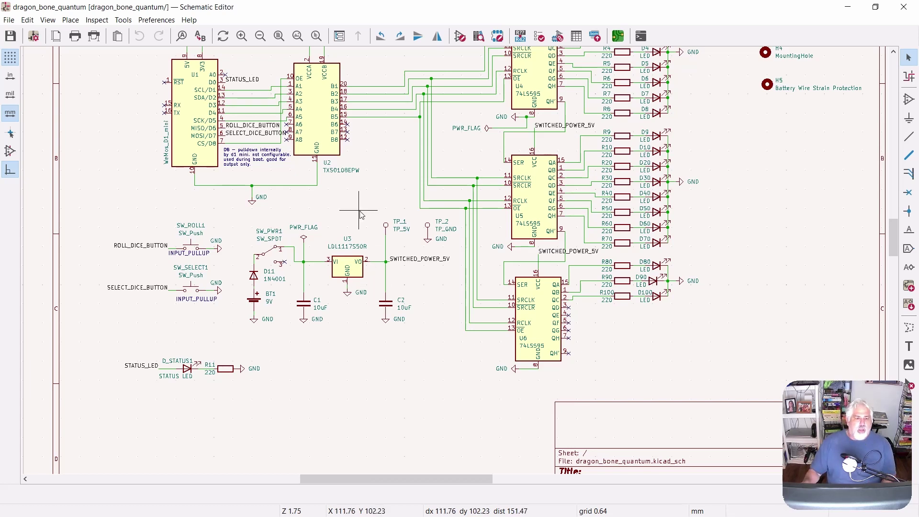
- Centre the schematic sheet and launch the dragon_bone_quantum layout in the PCB Editor
scroll(359, 215, down, 2)
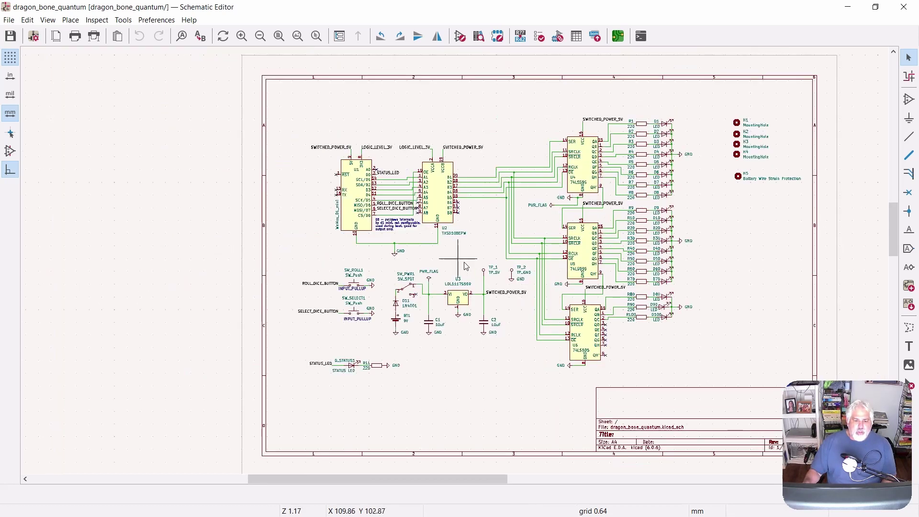
middle_drag(466, 266, 336, 269)
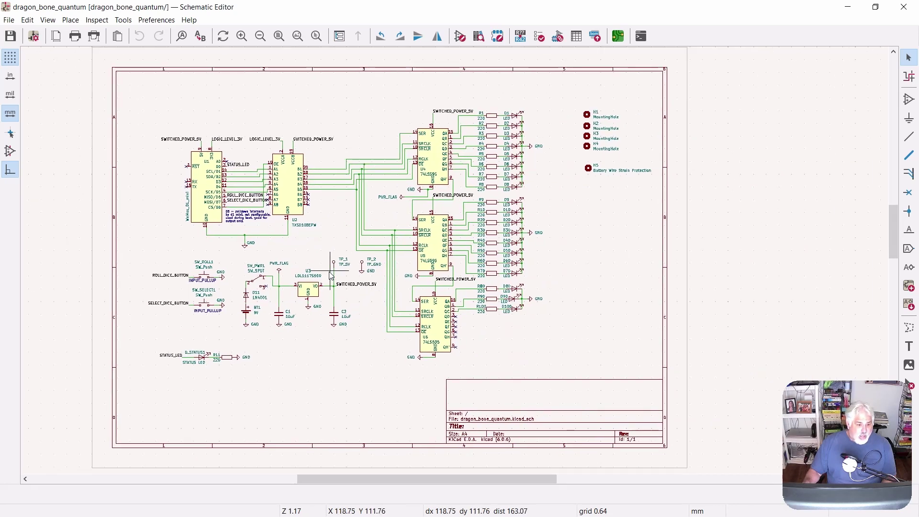
scroll(337, 269, up, 2)
scroll(454, 262, down, 2)
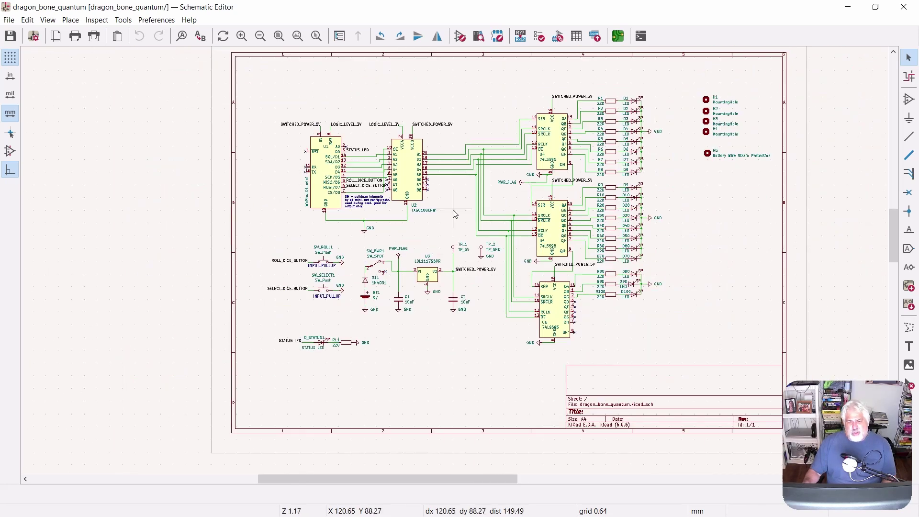
middle_drag(452, 213, 385, 218)
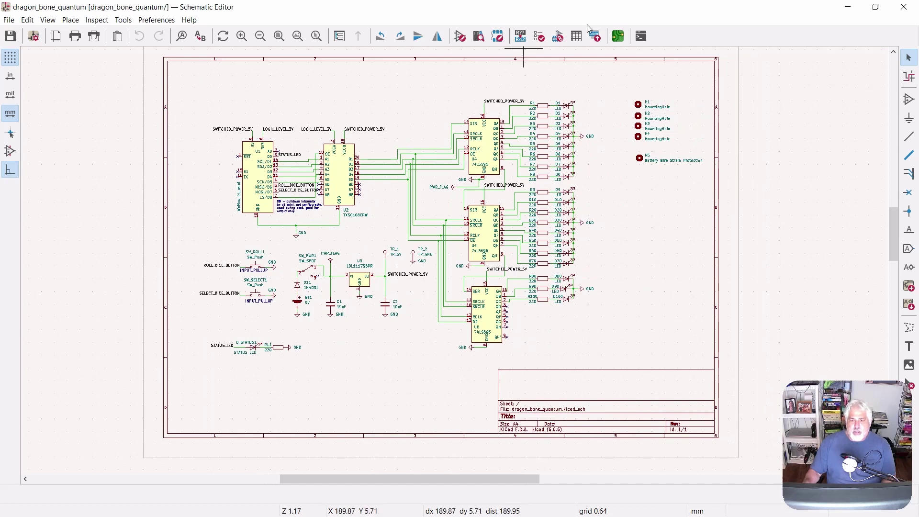
click(618, 36)
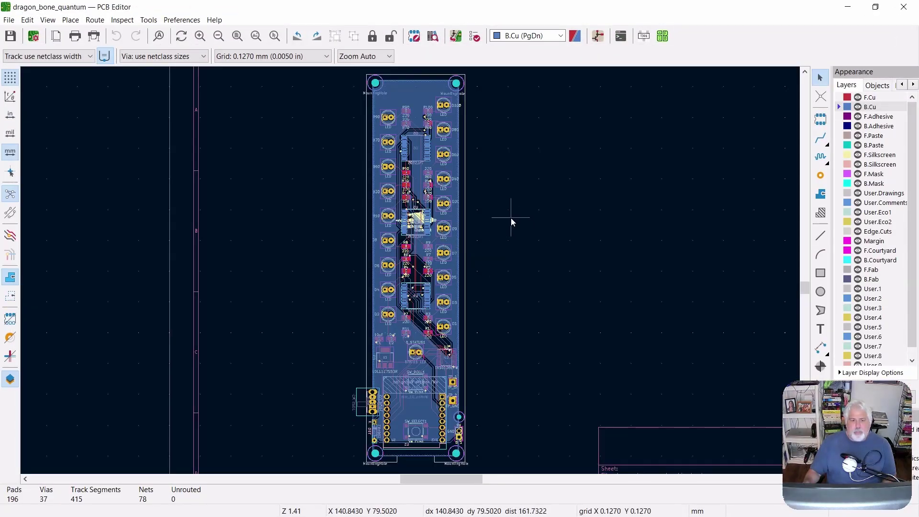
scroll(510, 218, down, 3)
scroll(411, 274, up, 5)
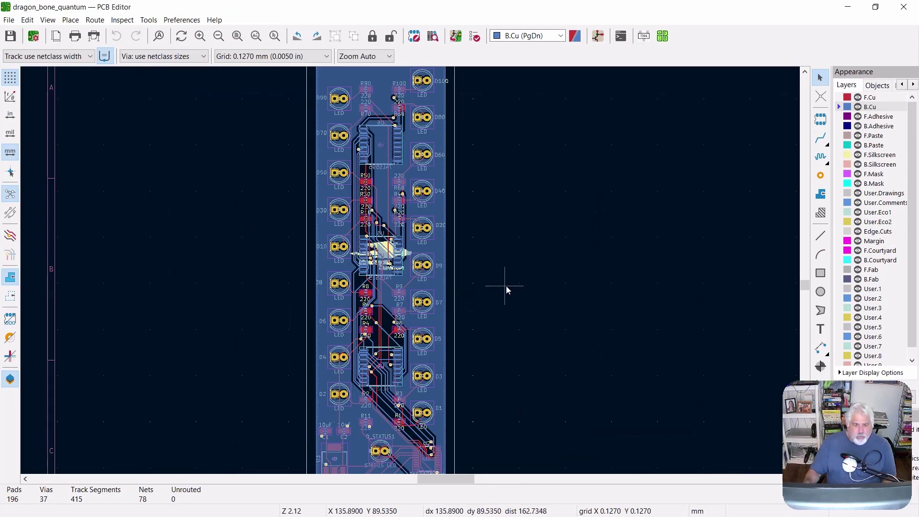
middle_drag(506, 286, 559, 195)
scroll(562, 365, down, 2)
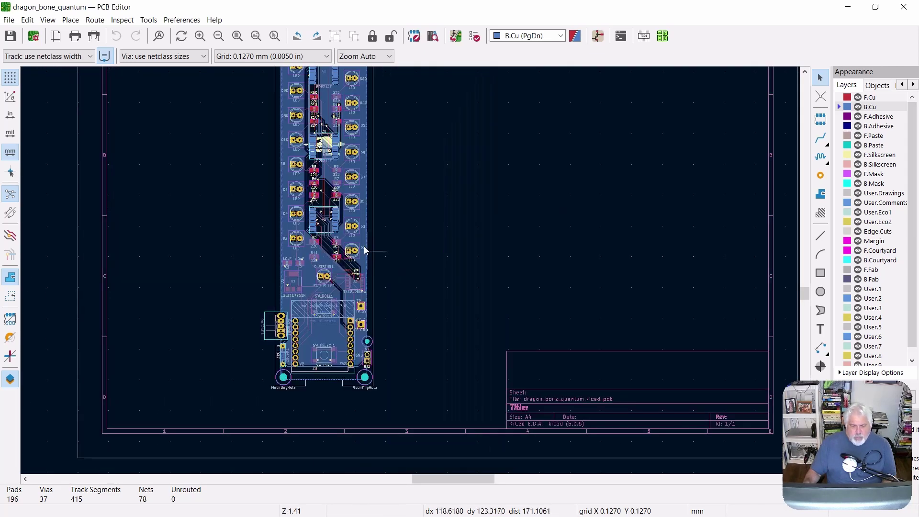
middle_drag(402, 216, 465, 302)
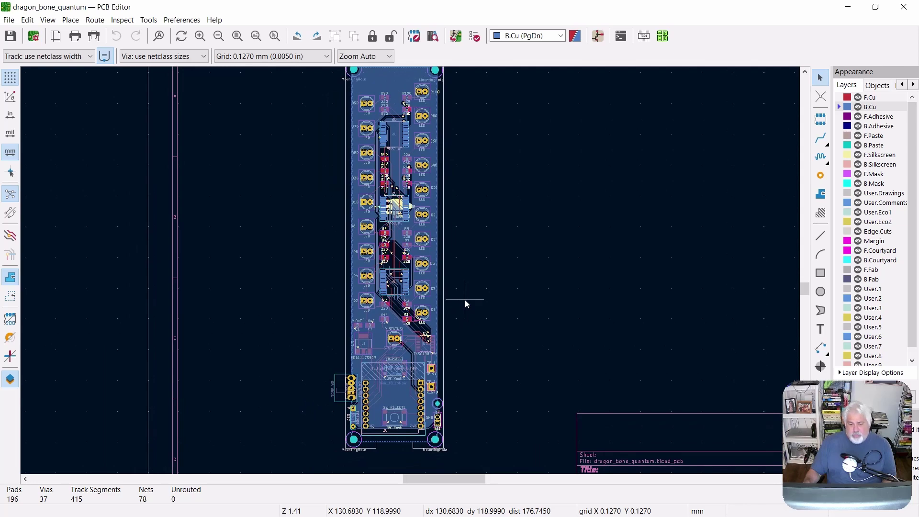
scroll(464, 300, down, 2)
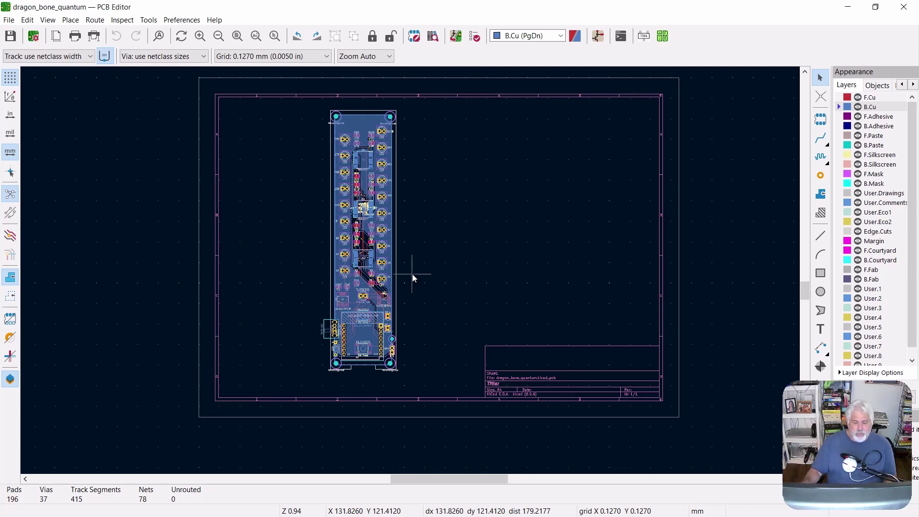
middle_drag(419, 282, 461, 286)
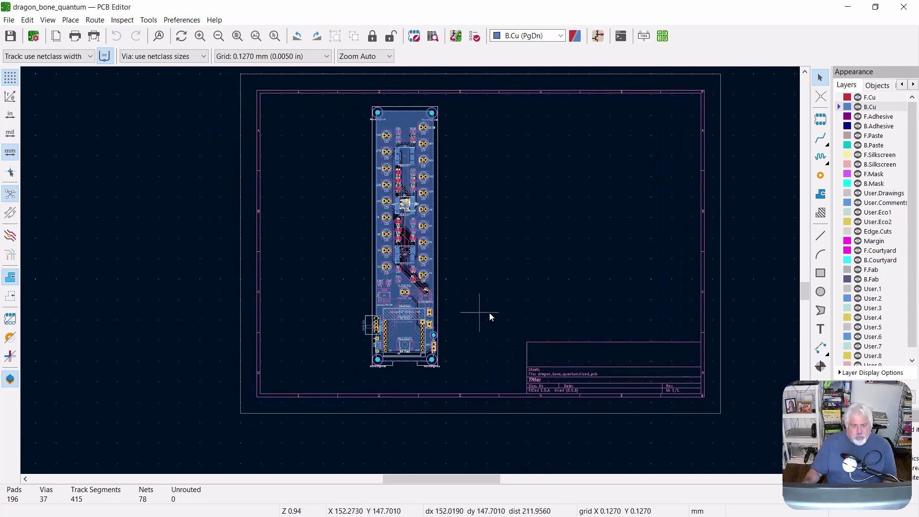
scroll(410, 270, up, 2)
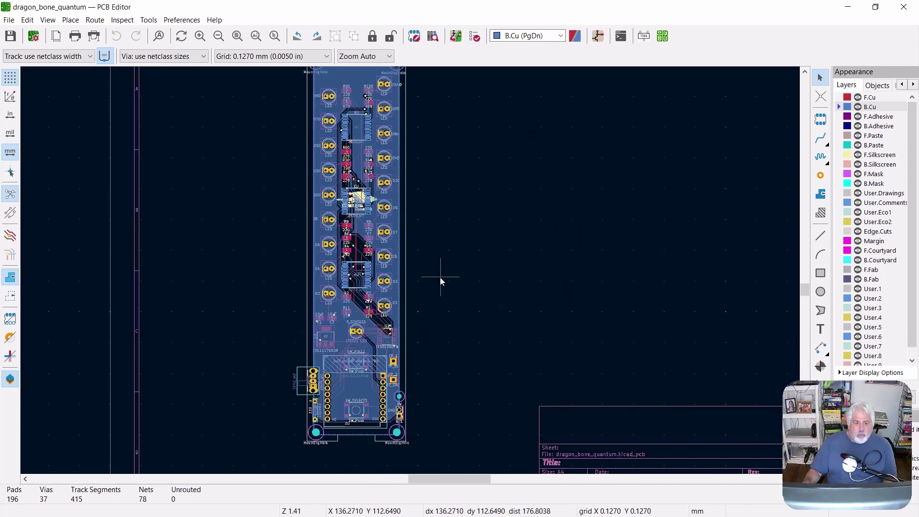
middle_drag(440, 277, 449, 317)
- Open View > 3D Viewer, then tilt and zoom onto the board's white component side
click(48, 19)
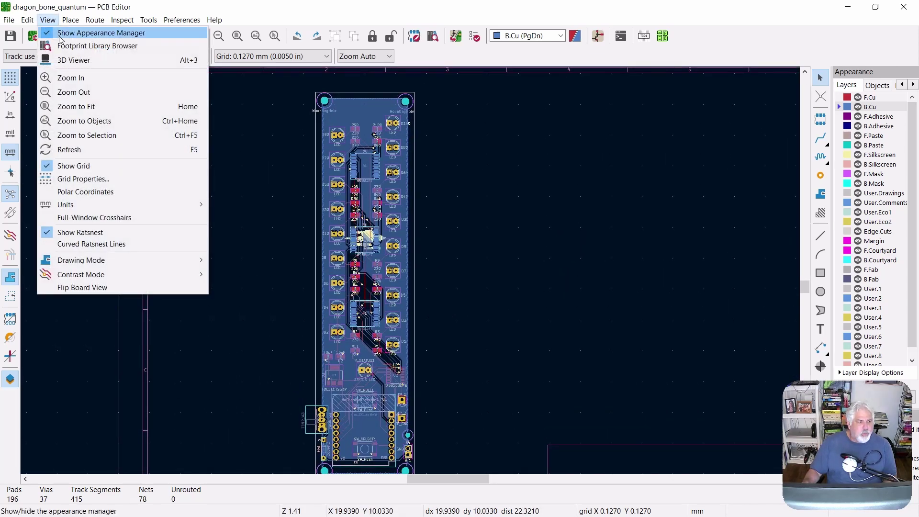
click(71, 61)
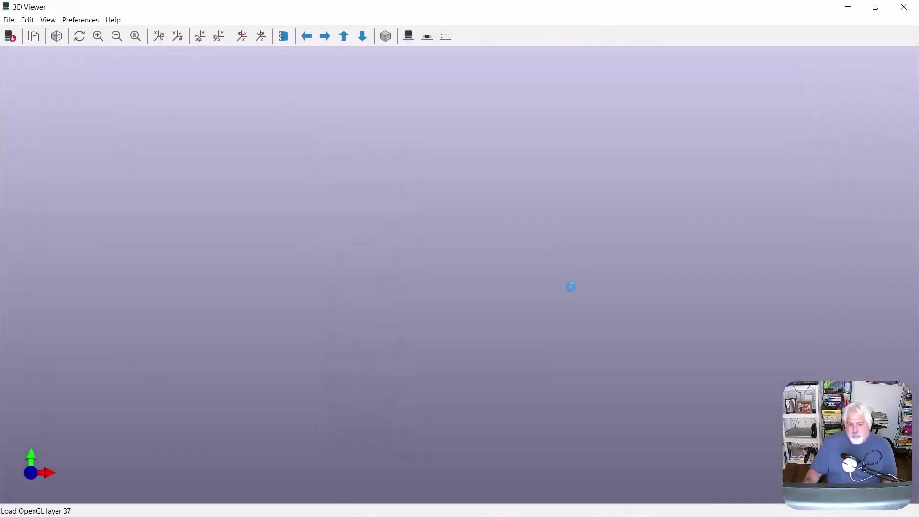
drag(433, 337, 594, 282)
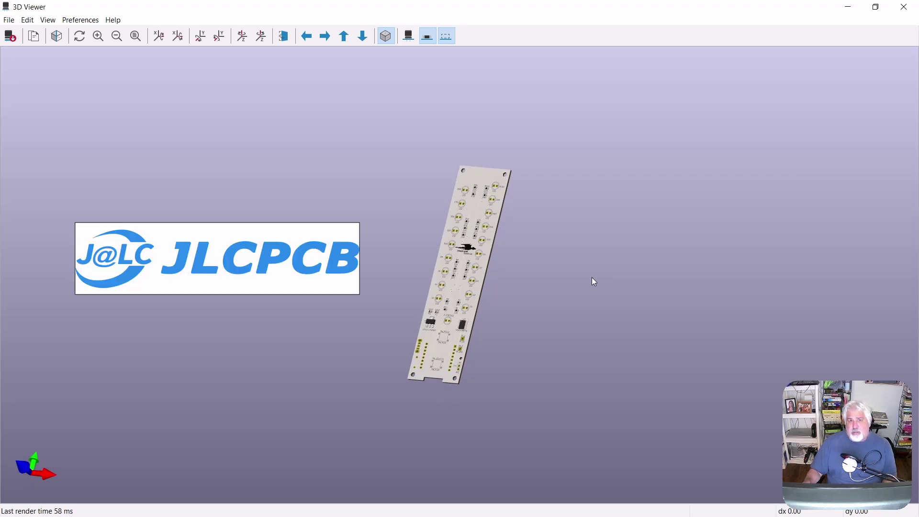
scroll(458, 289, down, 2)
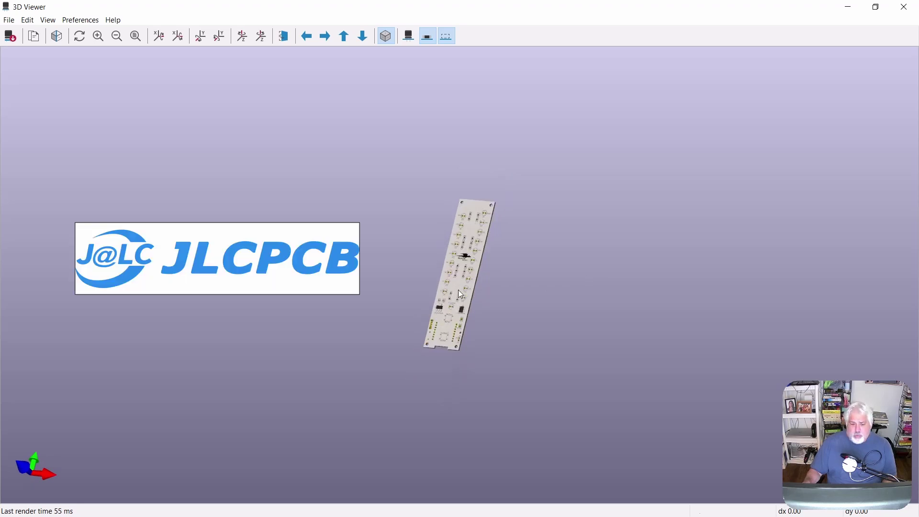
scroll(458, 289, up, 3)
scroll(458, 289, up, 1)
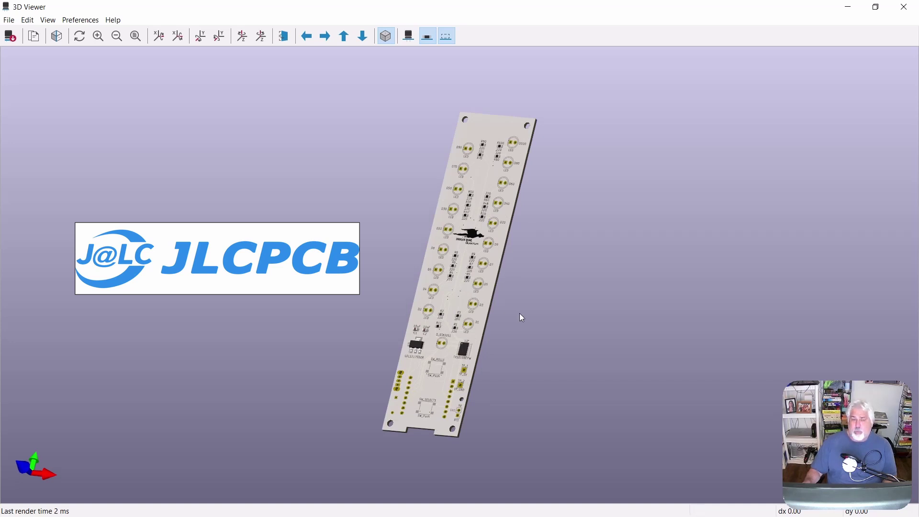
drag(501, 366, 412, 391)
scroll(459, 255, up, 2)
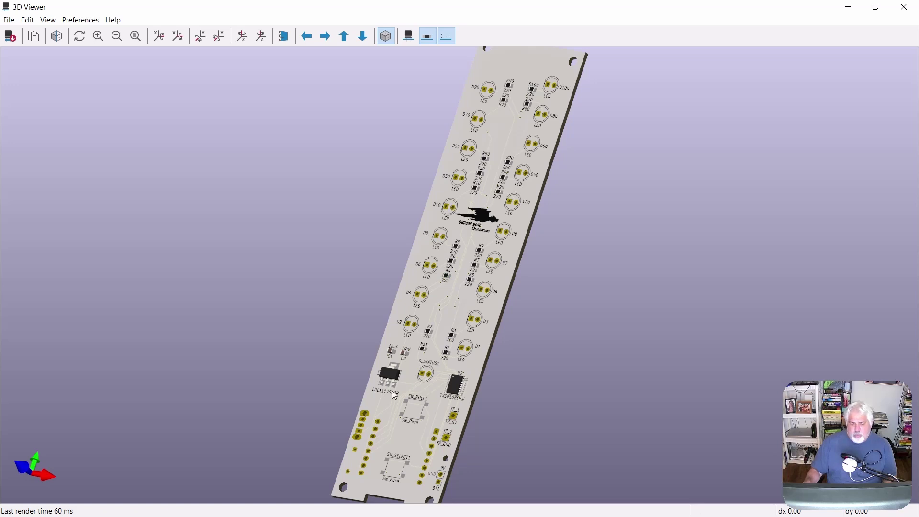
- Zoom in on the top-side resistors and chips, then flip the board to its green underside
scroll(470, 286, up, 3)
shift+scroll(545, 432, down, 3)
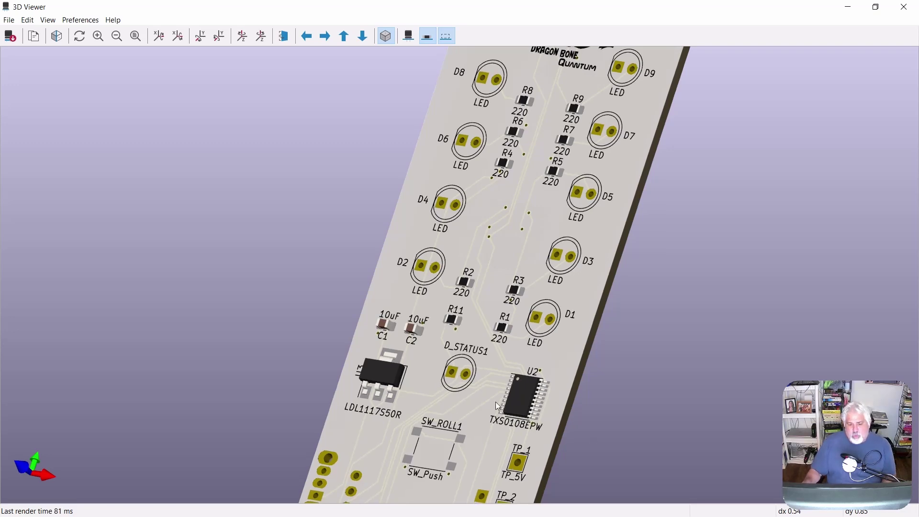
drag(495, 401, 449, 33)
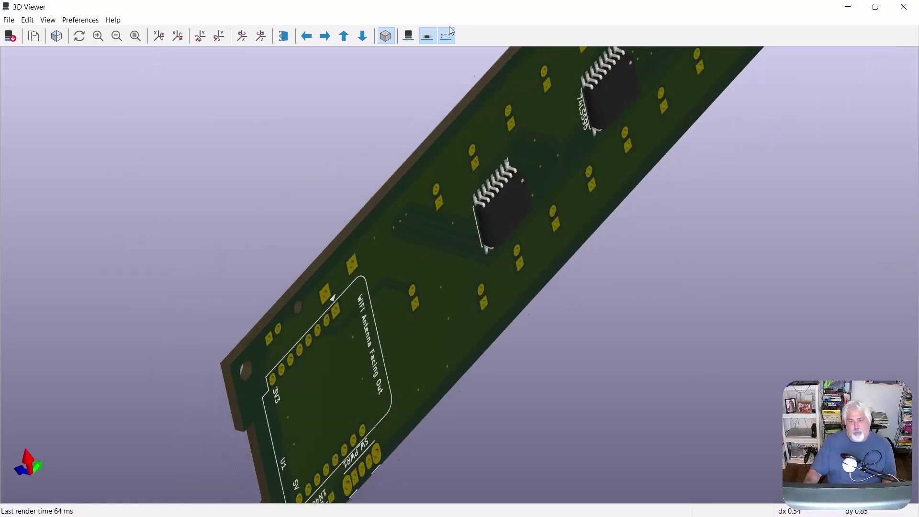
- Orbit and zoom around the underside's three 74LS595 chips and WiFi outline, then rotate back to the top
drag(366, 61, 545, 179)
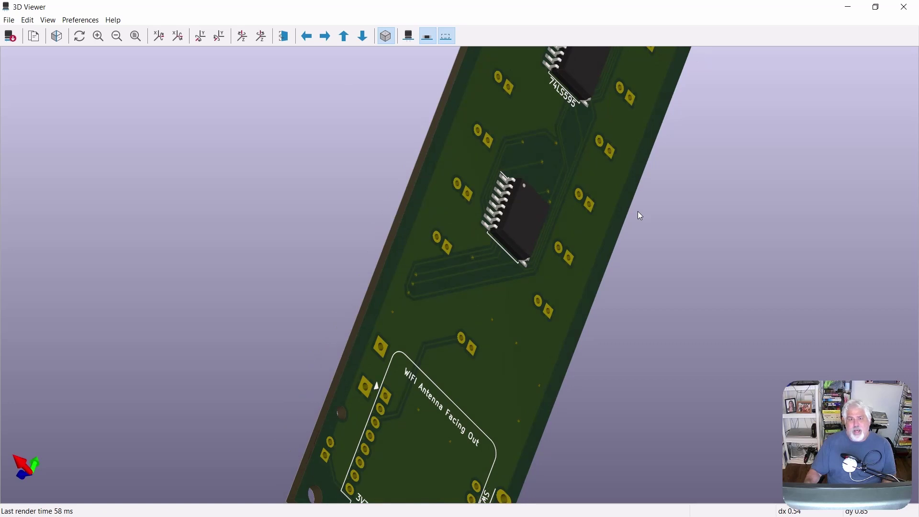
scroll(638, 211, down, 4)
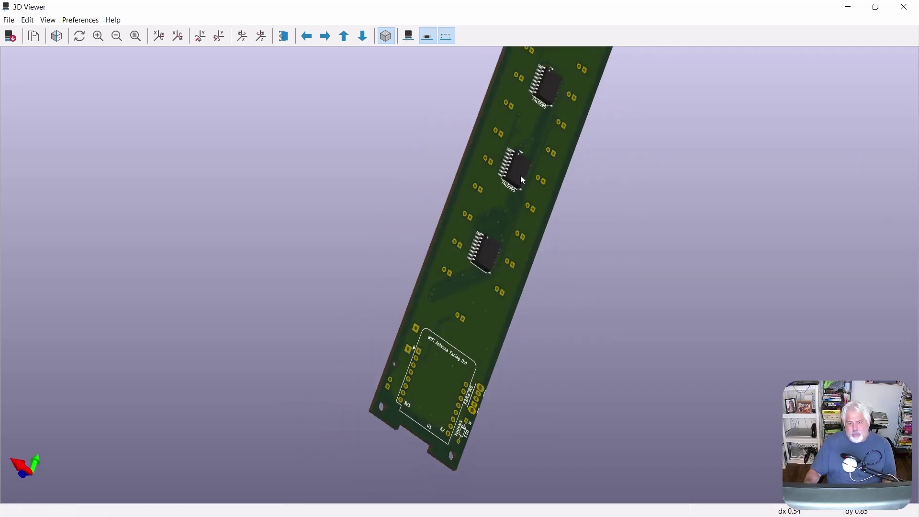
drag(546, 93, 497, 133)
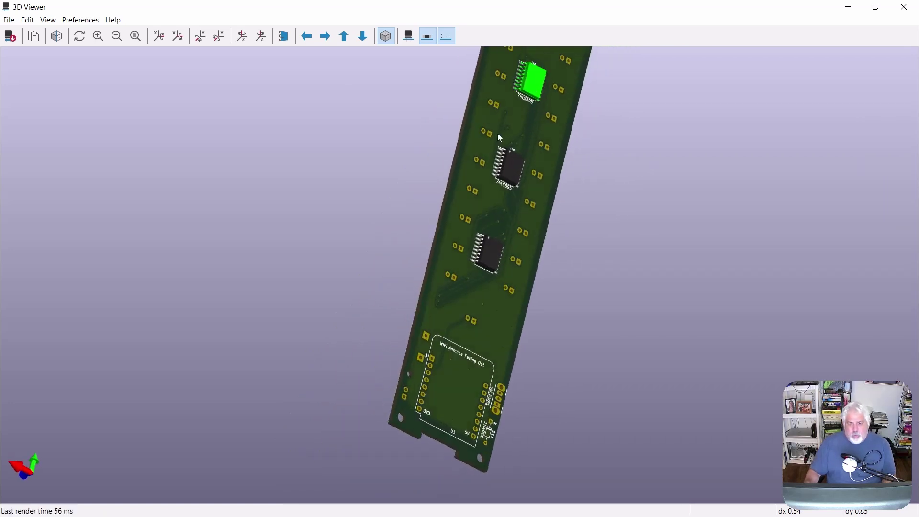
drag(515, 178, 396, 267)
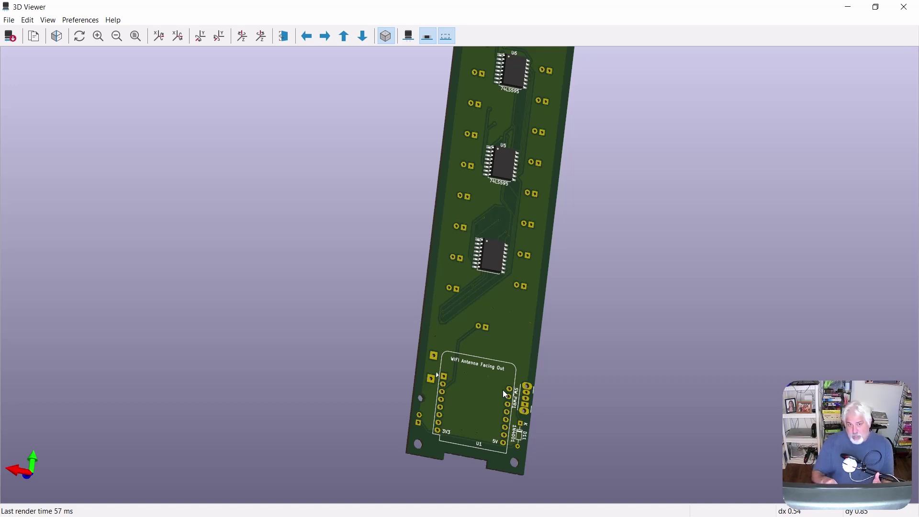
drag(531, 141, 718, 306)
drag(450, 242, 489, 368)
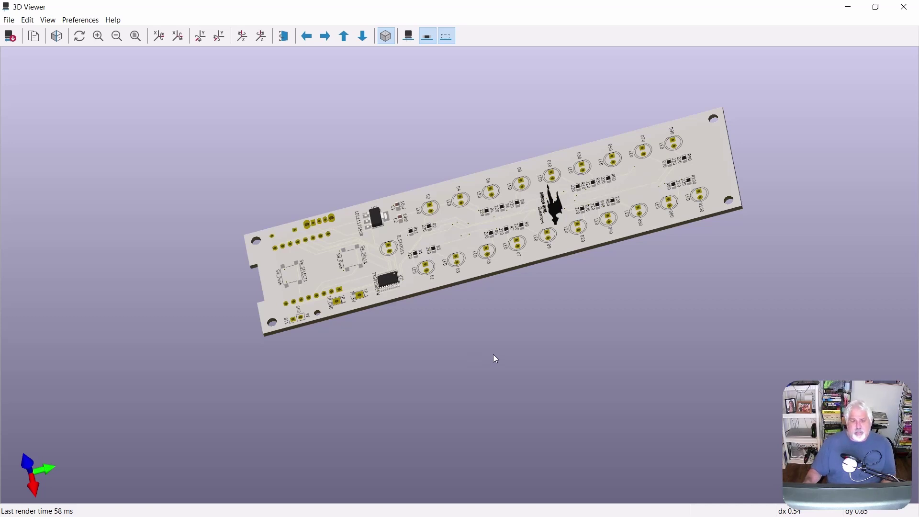
drag(491, 321, 403, 144)
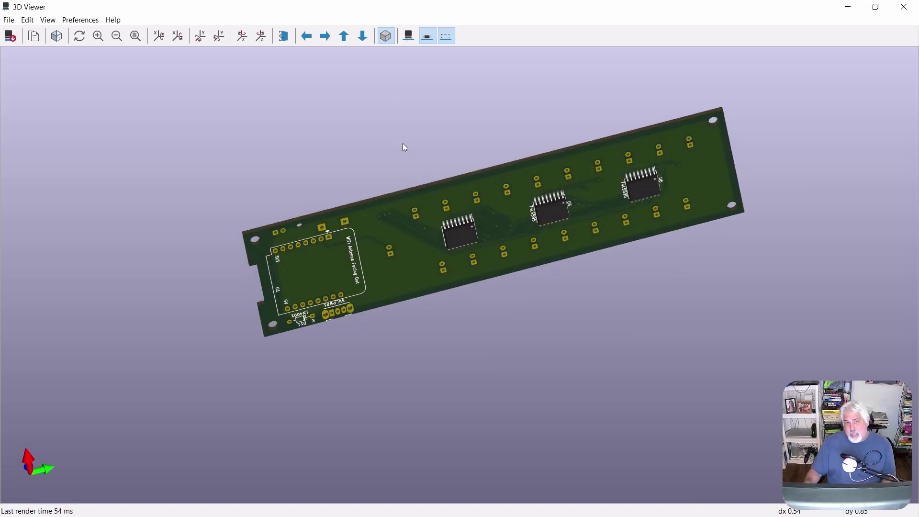
drag(402, 144, 565, 260)
drag(499, 217, 581, 274)
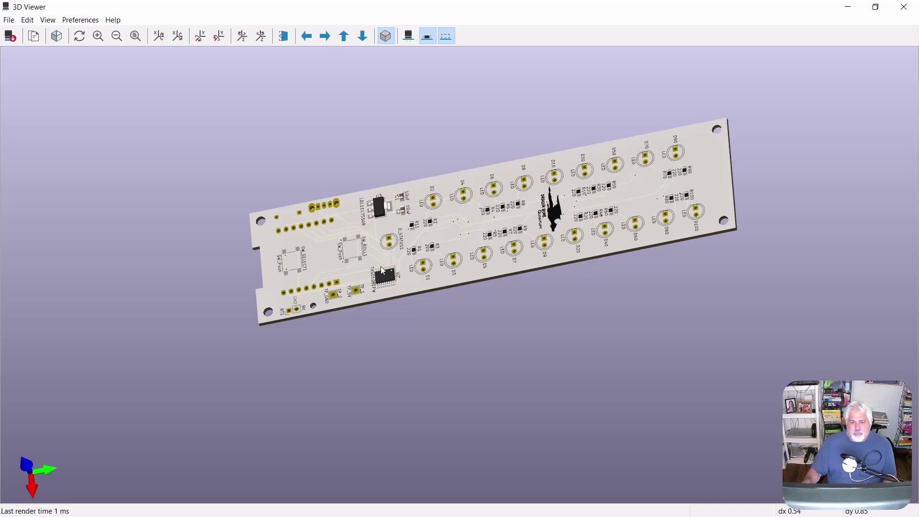
drag(580, 270, 525, 182)
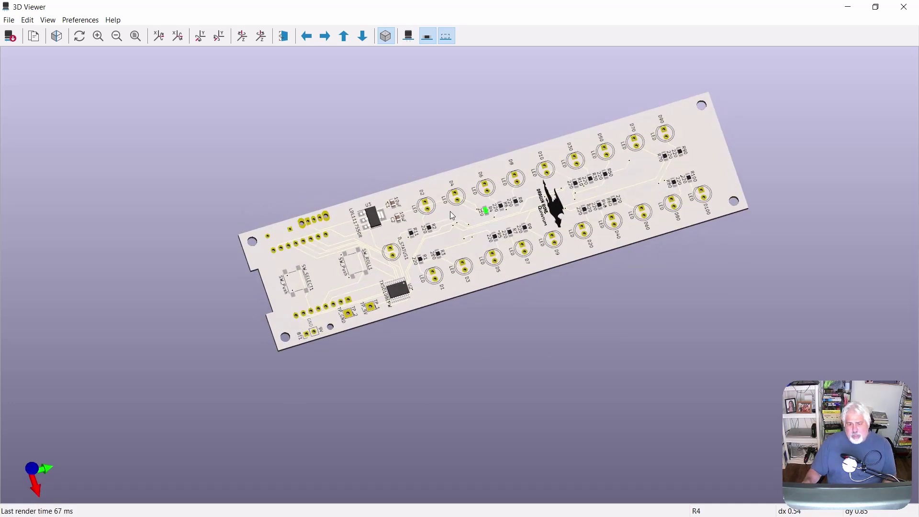